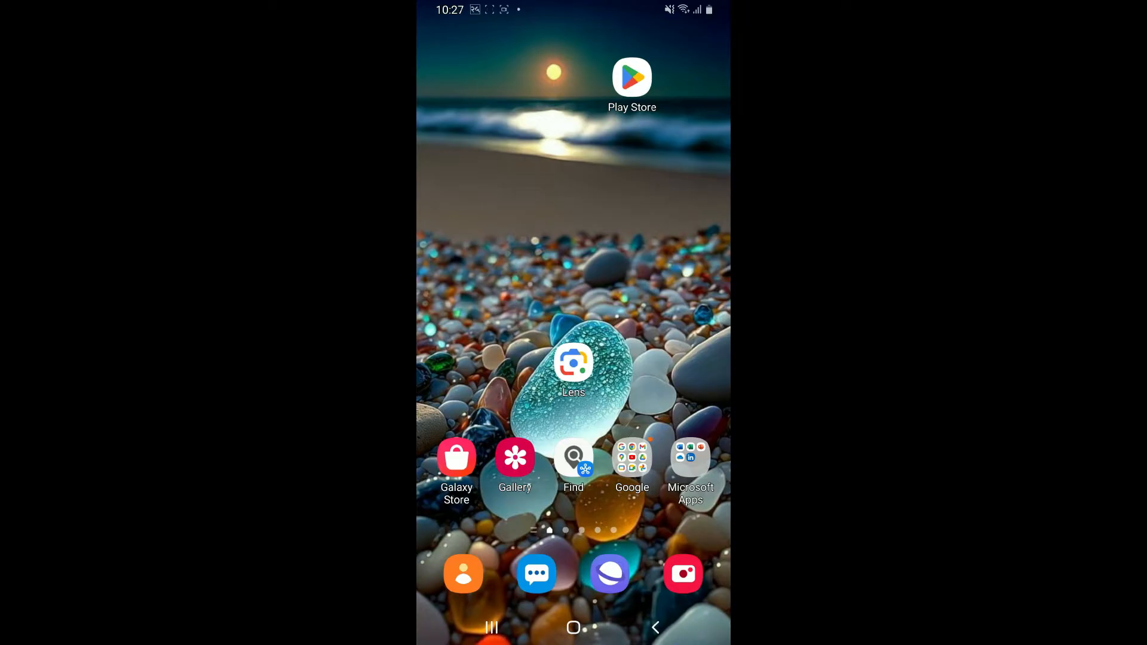
- Reveal the app drawer from the home screen to find Filmora
drag(574, 403, 573, 180)
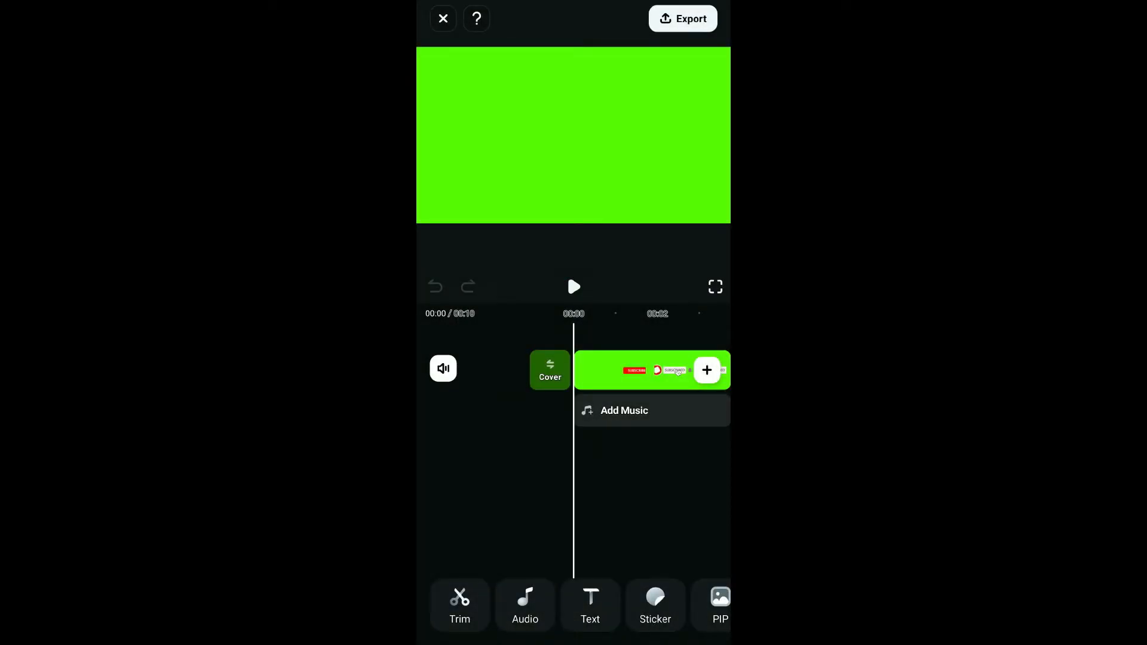
- Scrub the playhead to about 00:03 and select the green-screen clip
drag(655, 369, 502, 369)
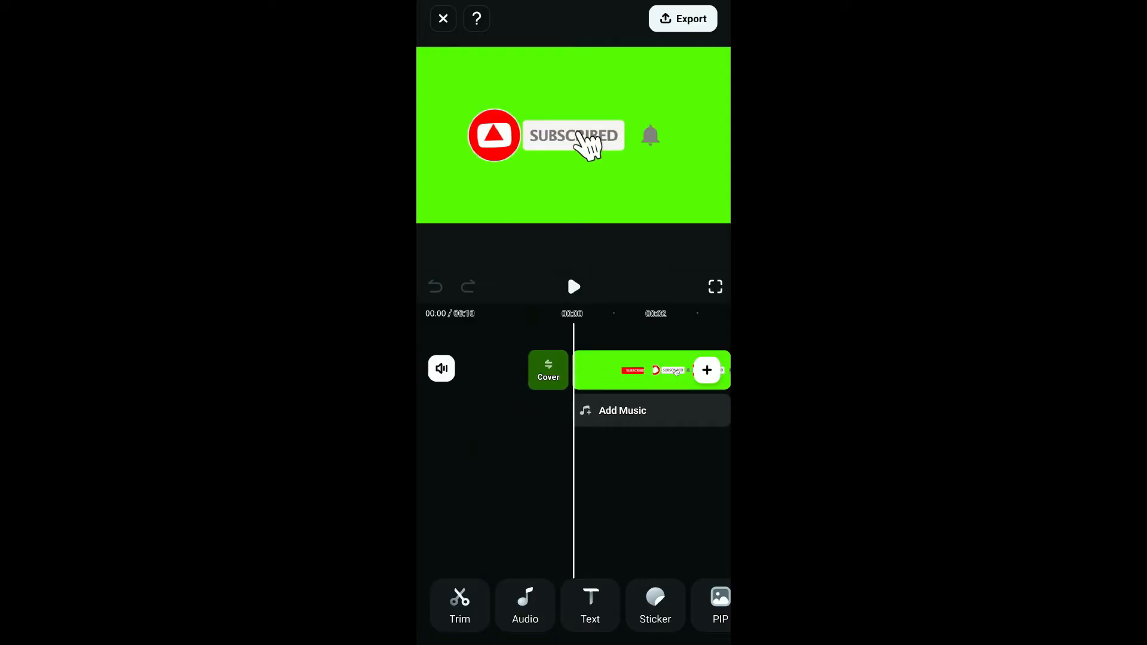
mouse_move(655, 369)
mouse_down()
mouse_move(502, 370)
mouse_move(592, 369)
mouse_up()
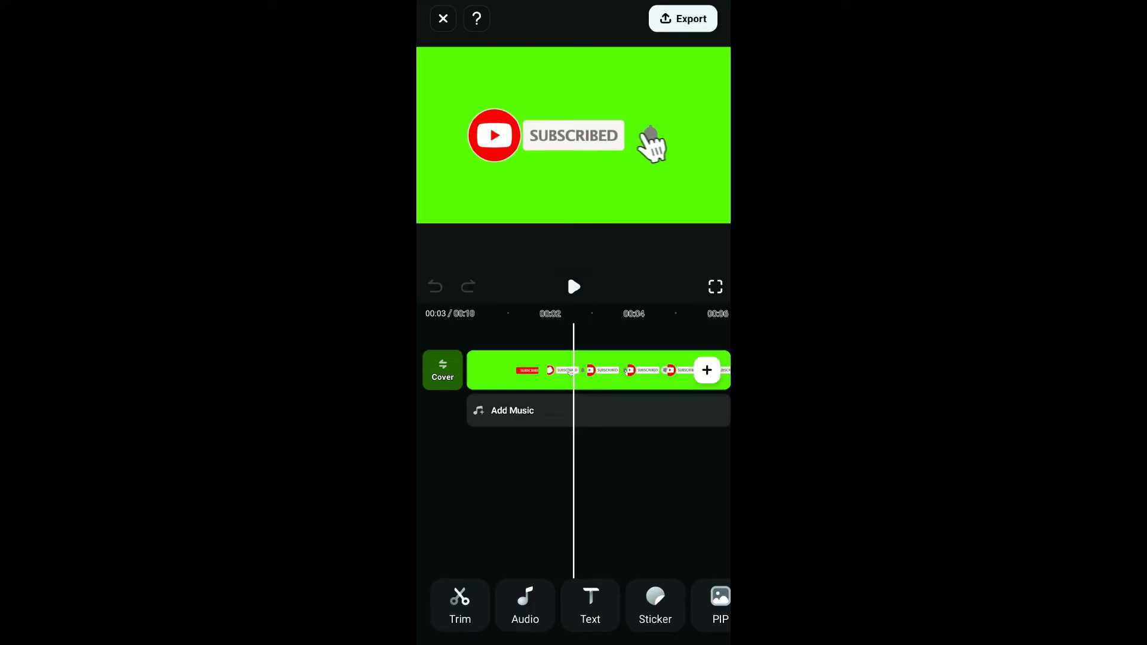
click(627, 369)
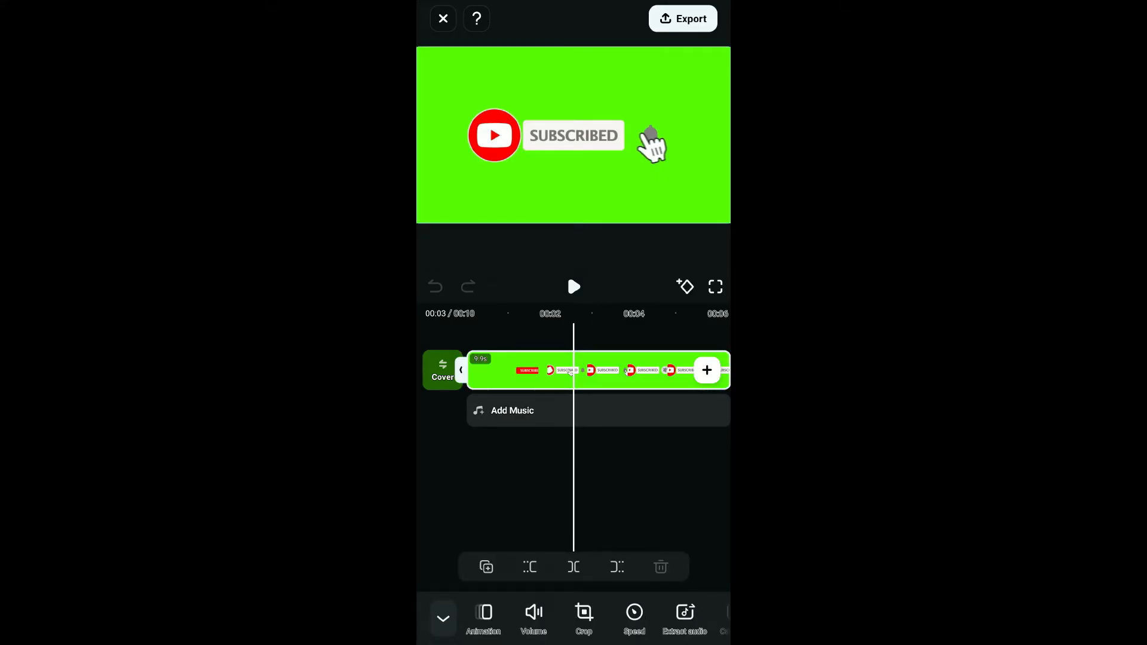
scroll(583, 618, right, 5)
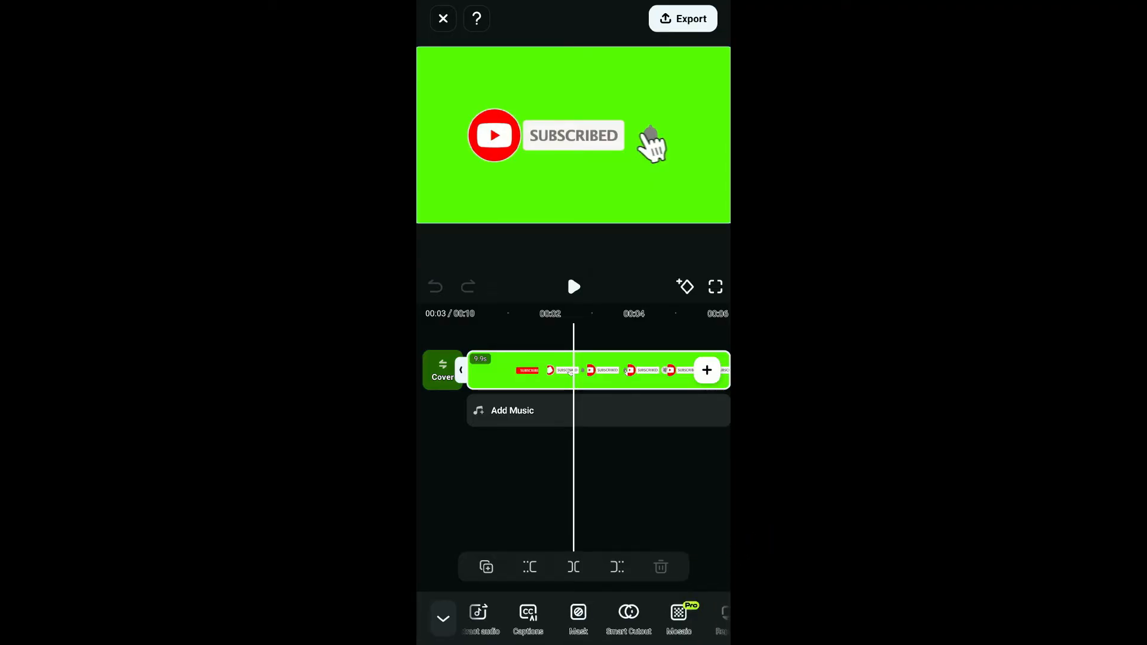
- Use Smart Cutout's Chroma Key to sample the green background and confirm its removal
click(629, 614)
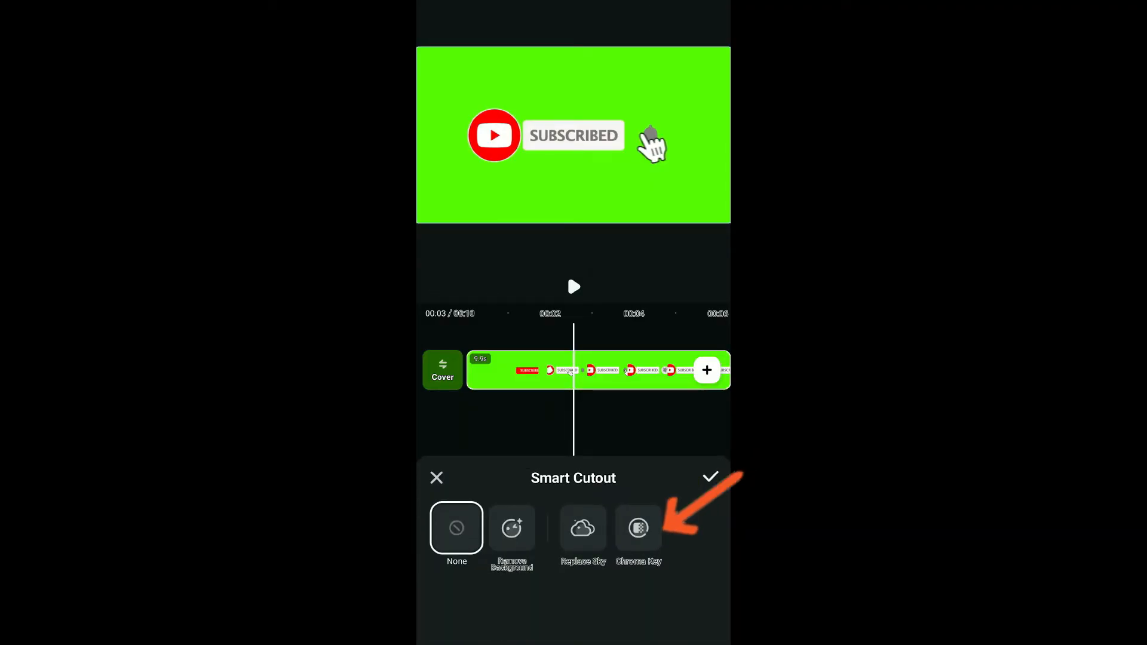
click(637, 527)
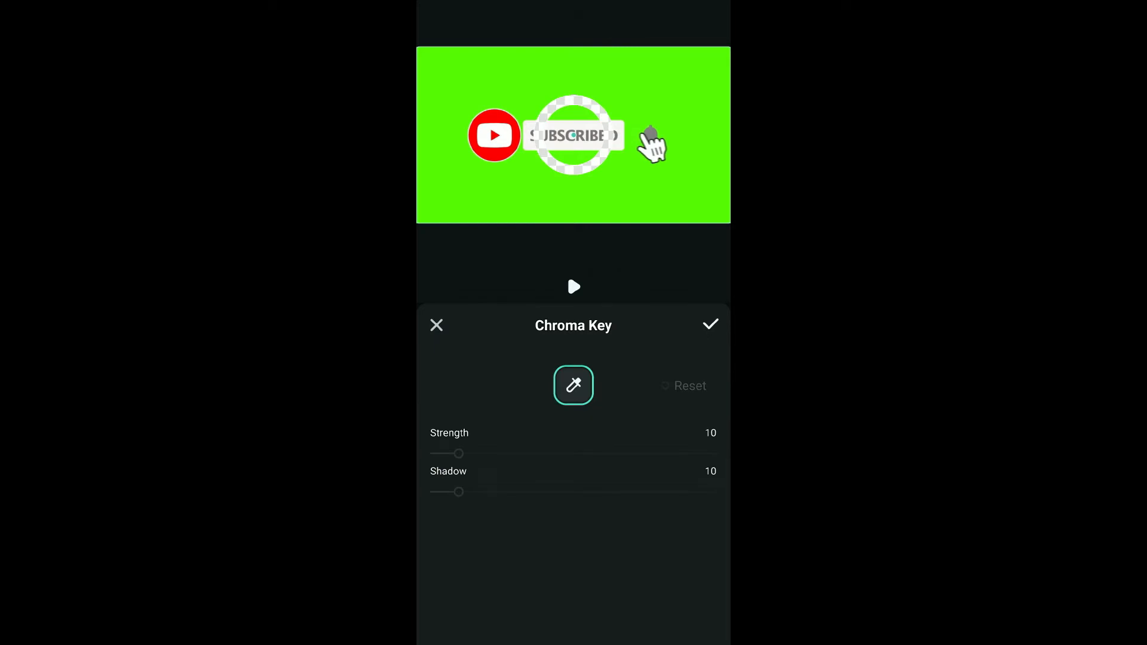
click(573, 134)
drag(581, 130, 586, 103)
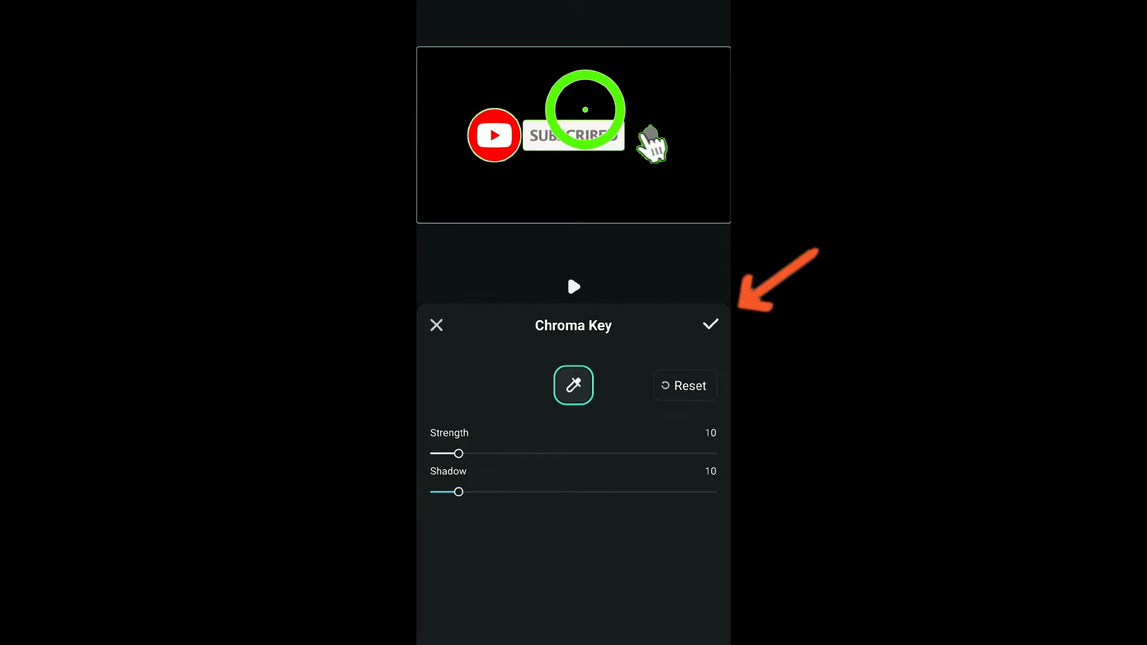
click(710, 324)
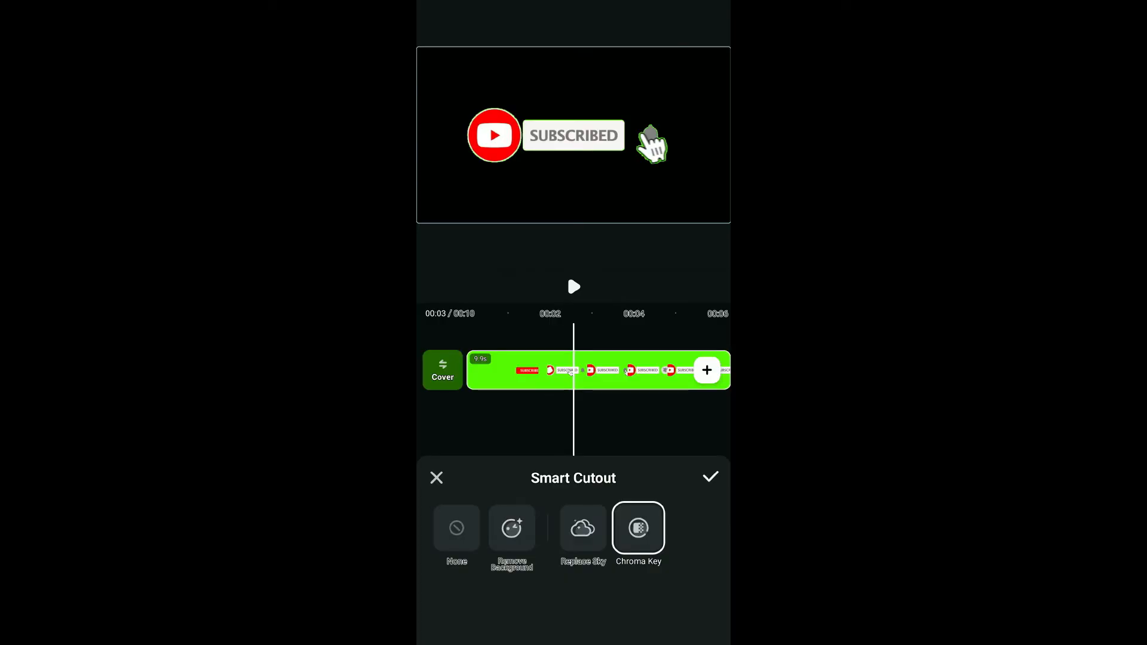
- Apply the cutout and rewind the timeline to 00:00
click(709, 477)
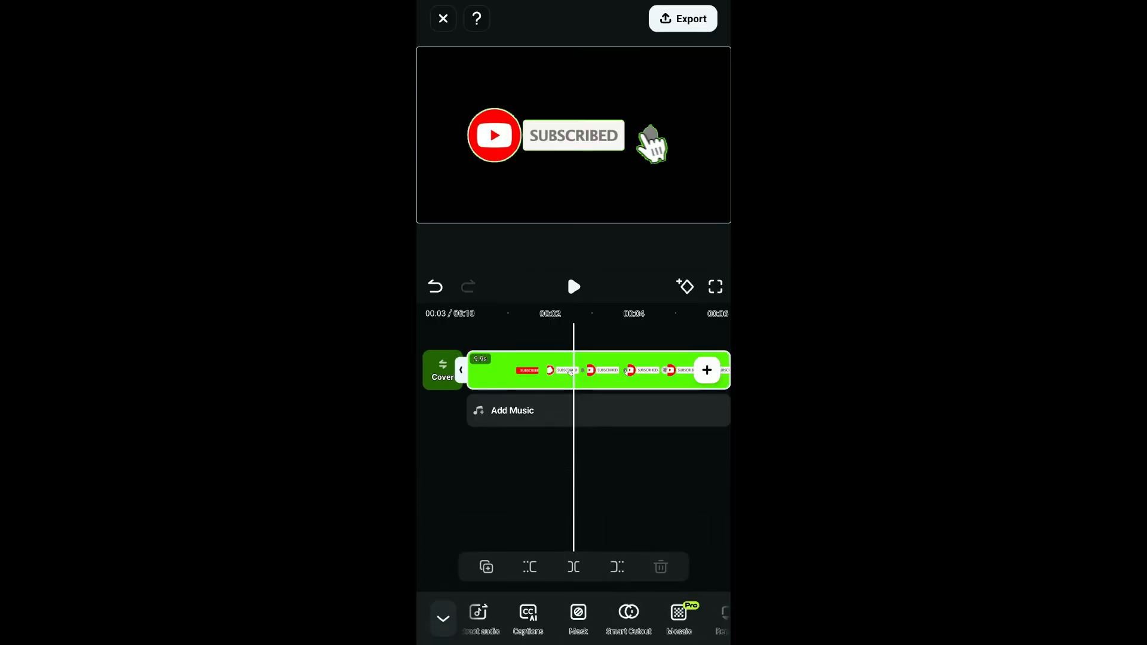
drag(502, 370, 646, 371)
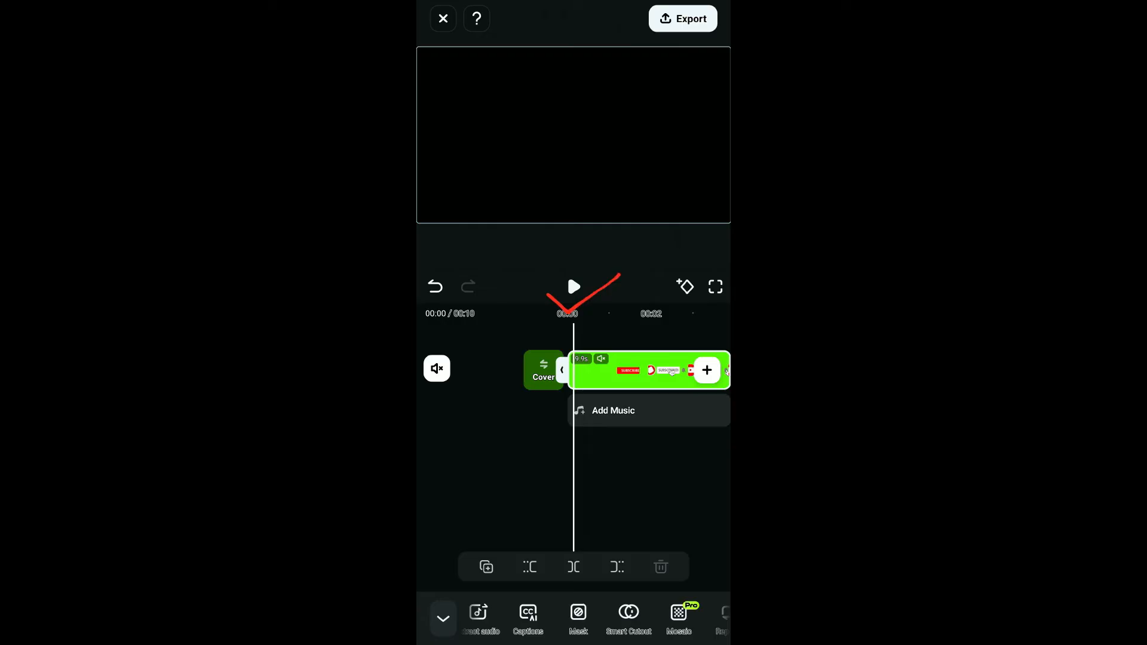
- Play the clip through to check the subscribe button animating over black
click(574, 287)
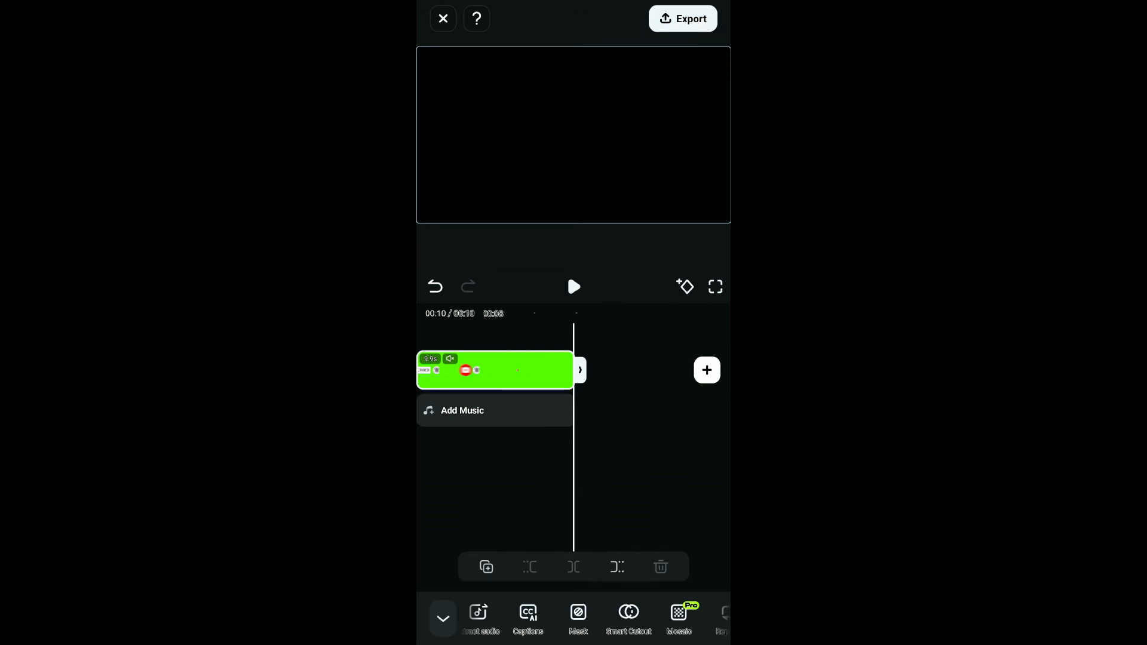
scroll(573, 618, left, 3)
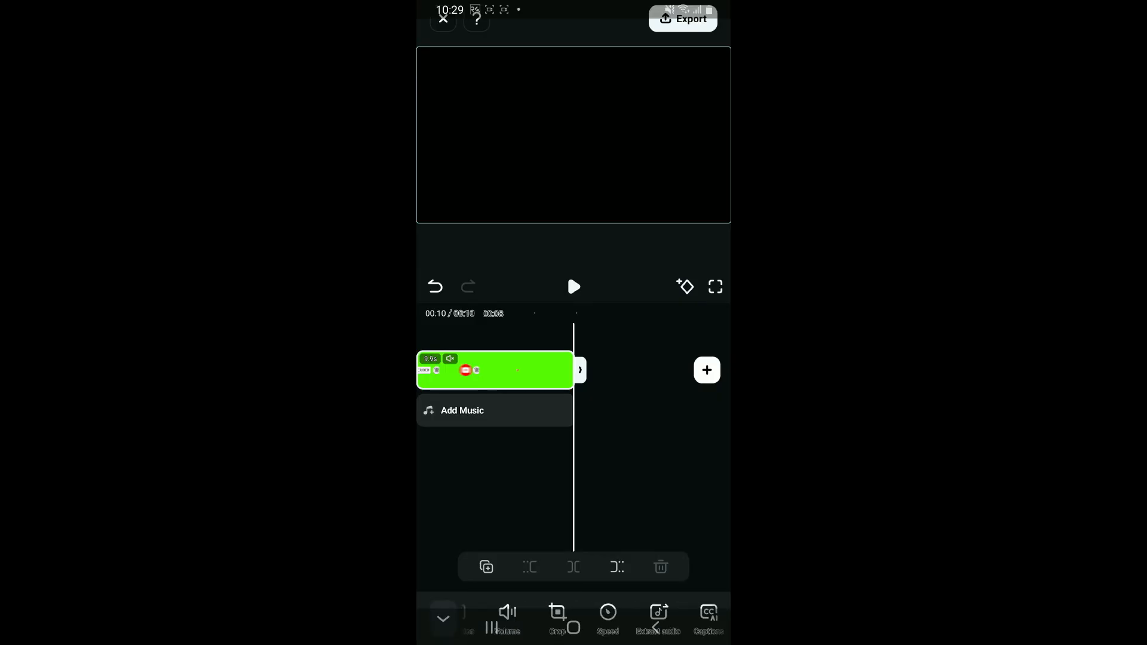
- Return to the Android home screen, leaving the editor
click(574, 627)
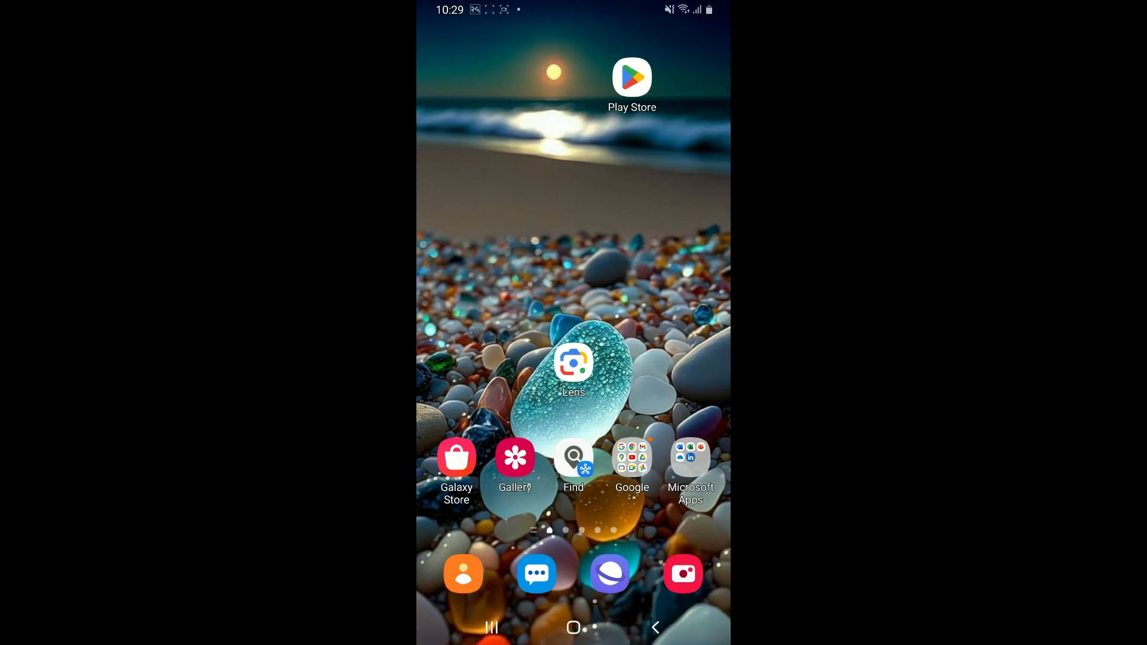